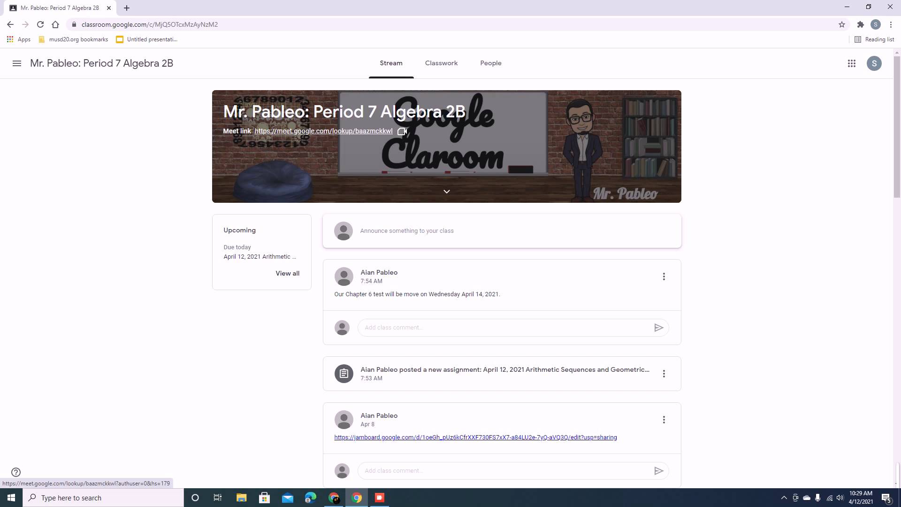
Open the class banner's Meet link in a new tab, which reports ERR_FAILED.
{"action": "left_click", "coordinate": [400, 132]}
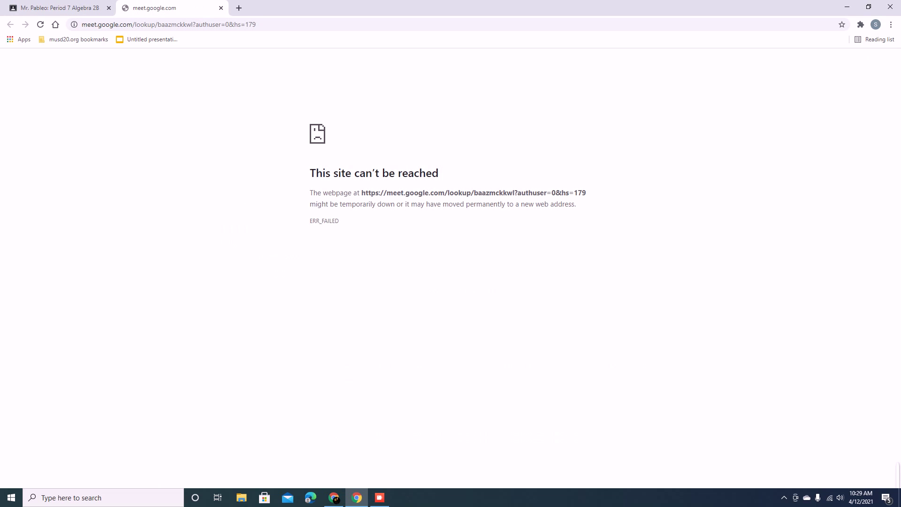